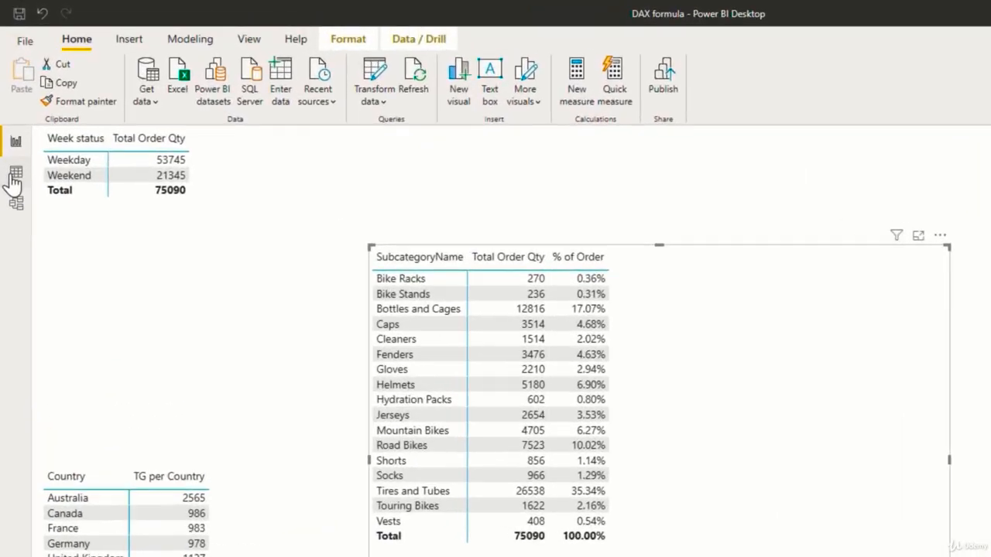
Show the Sales table's rows in the data view and select its CustomerKey column.
click(17, 185)
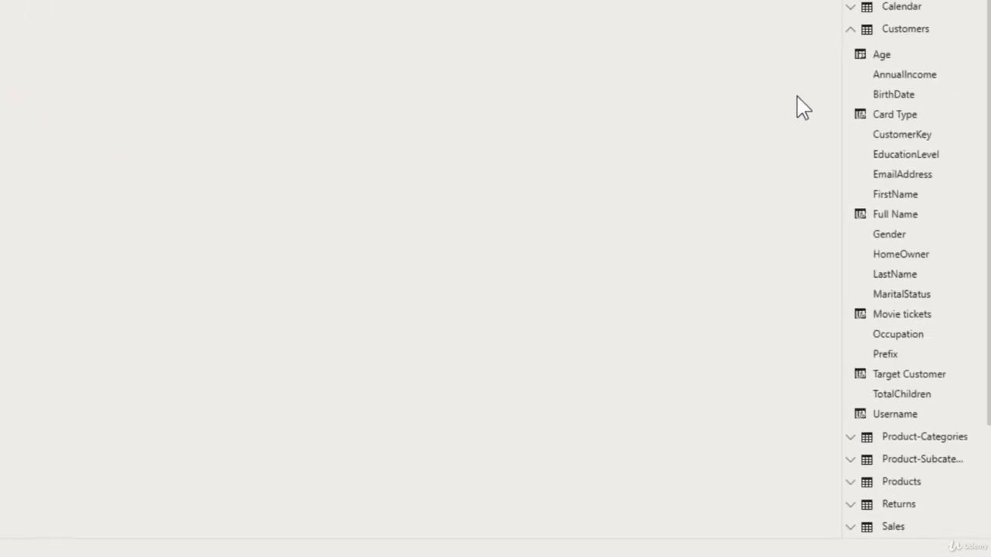
scroll(940, 313, down, 3)
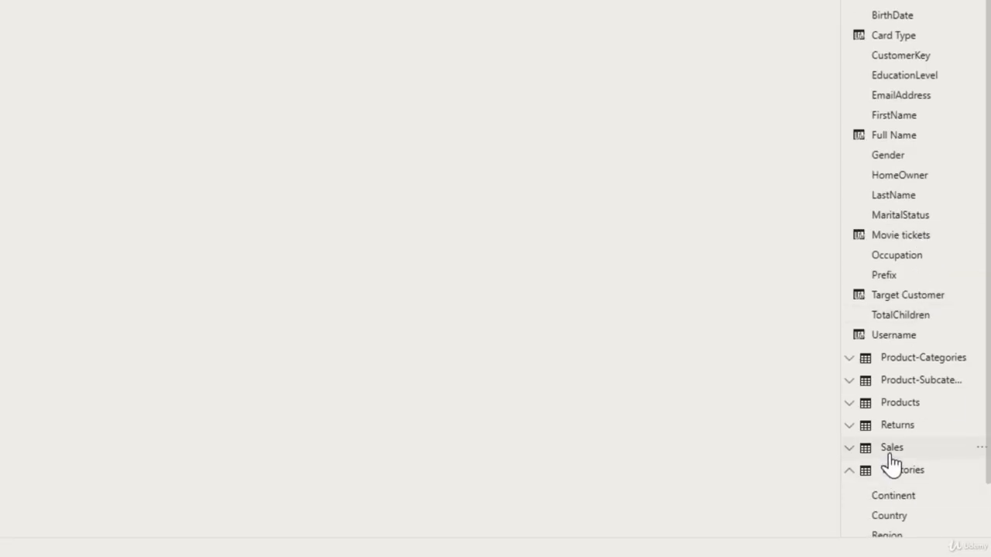
click(890, 449)
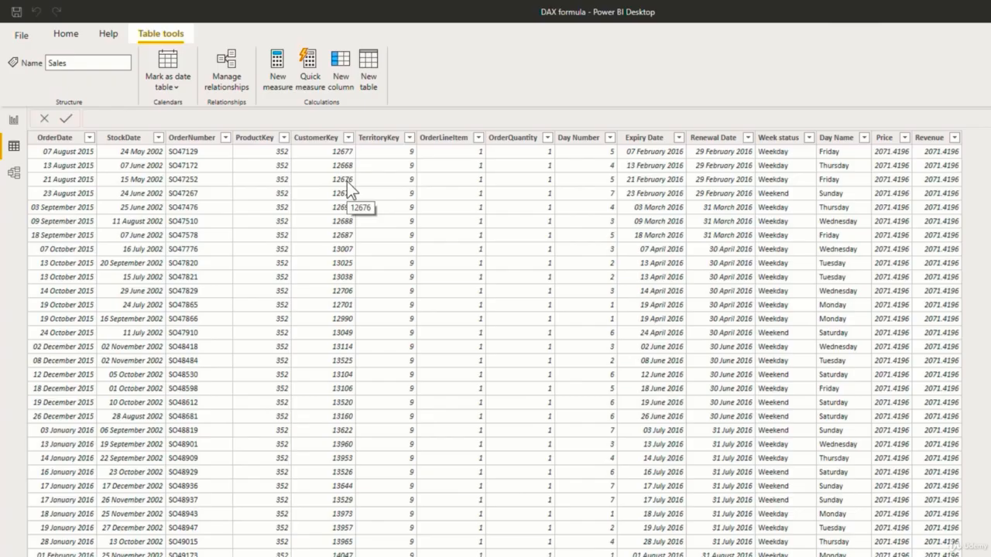
click(318, 139)
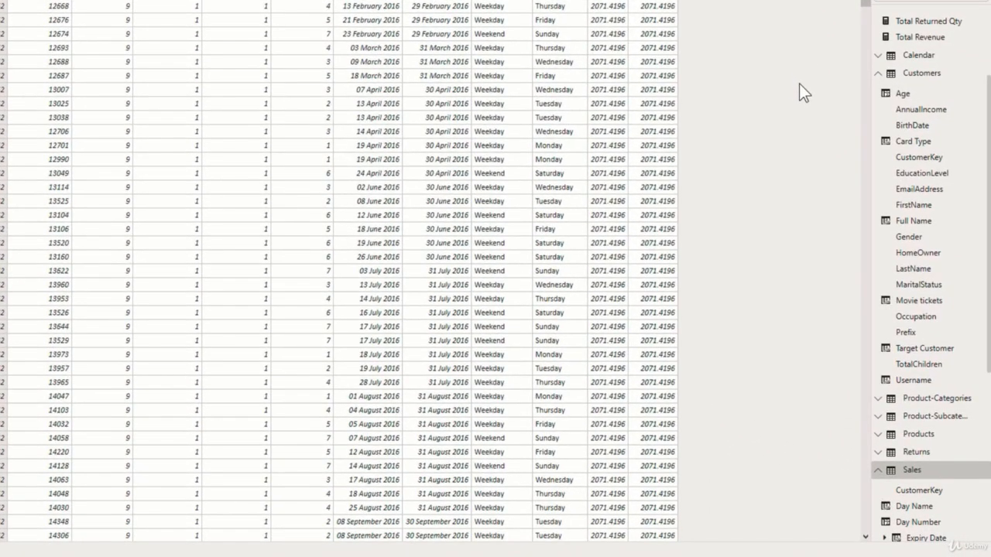
Add a new calculated column to the Sales table and name it "Order per Customer".
right_click(908, 475)
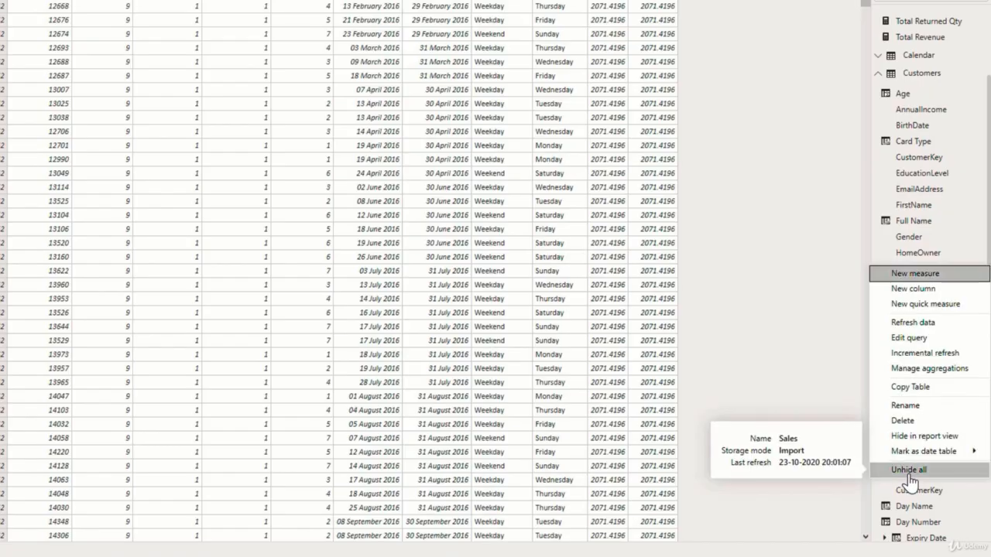
click(930, 288)
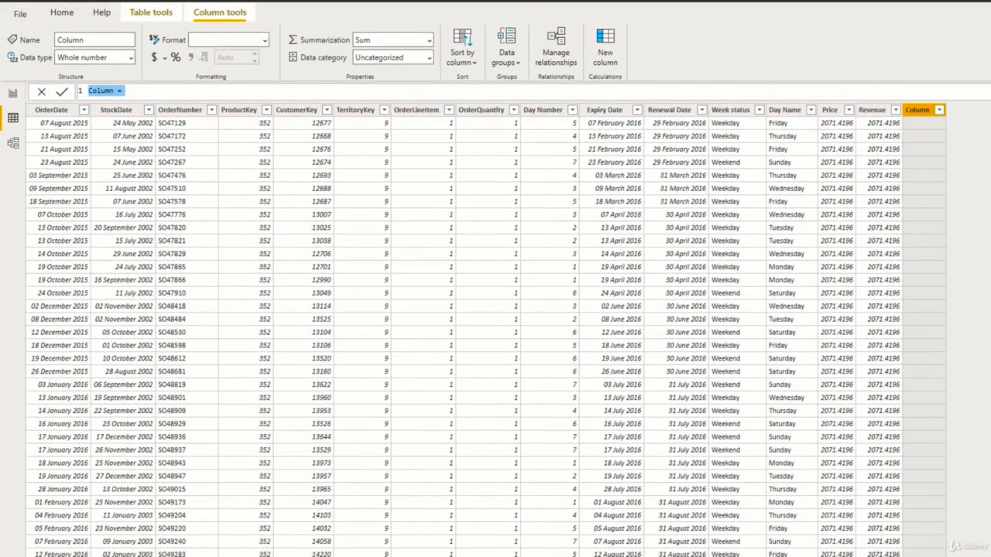
key(Right)
key(ctrl+Left)
key(ctrl+Left)
key(ctrl+shift+Right)
key(BackSpace)
text(Order per Csustomer)
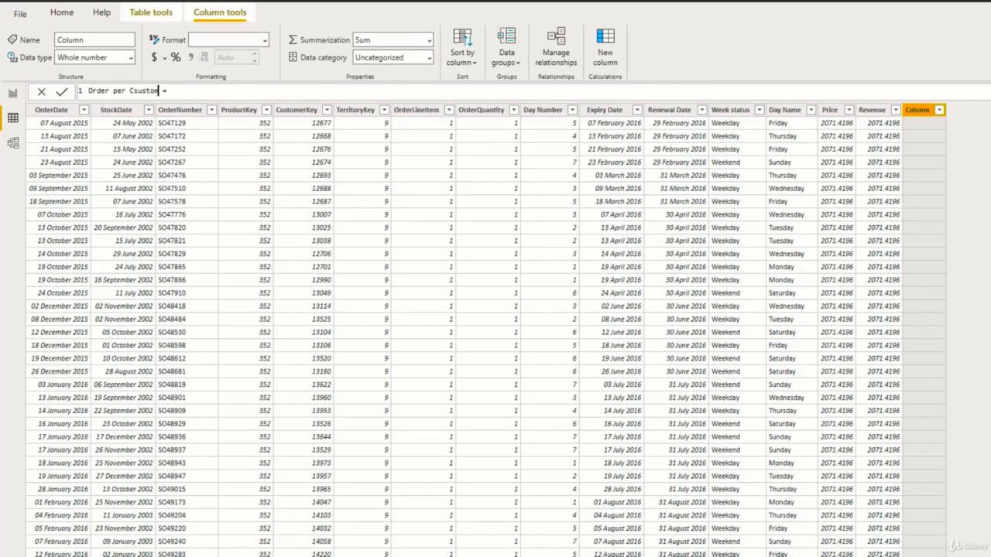
Start the column's formula with a FILTER function that uses the Sales table as its first argument.
key(Right)
key(Right)
key(Right)
text(fiLTER()
key(Tab)
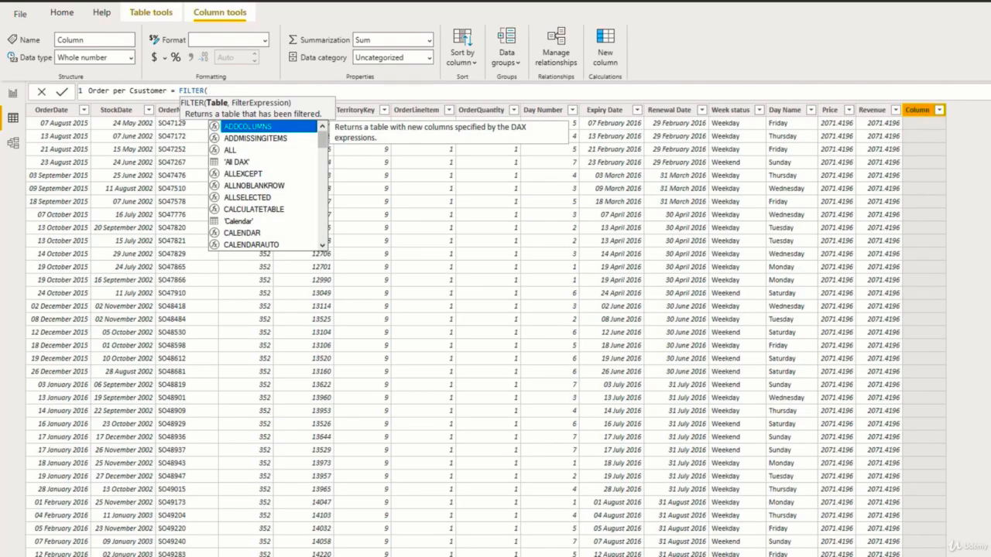
text(Sales)
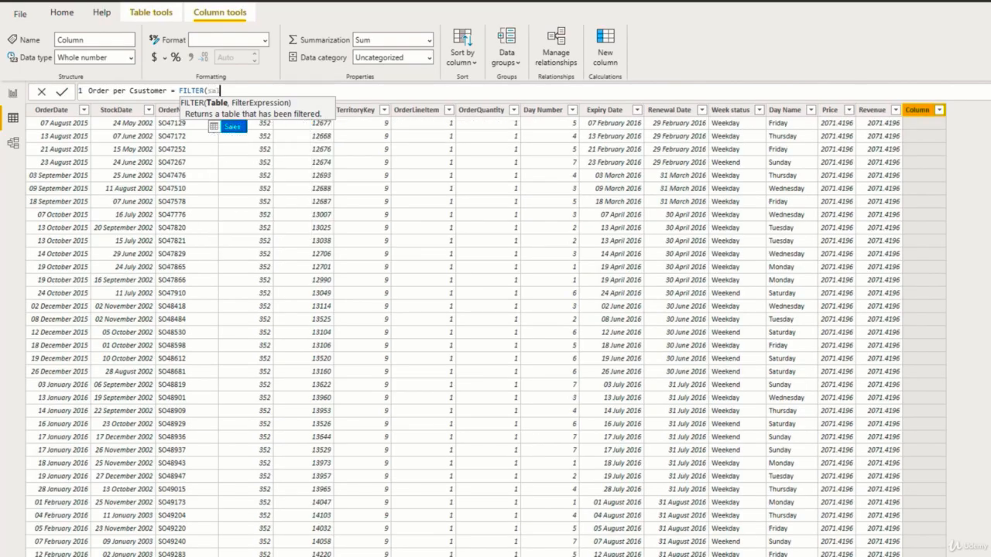
text(,)
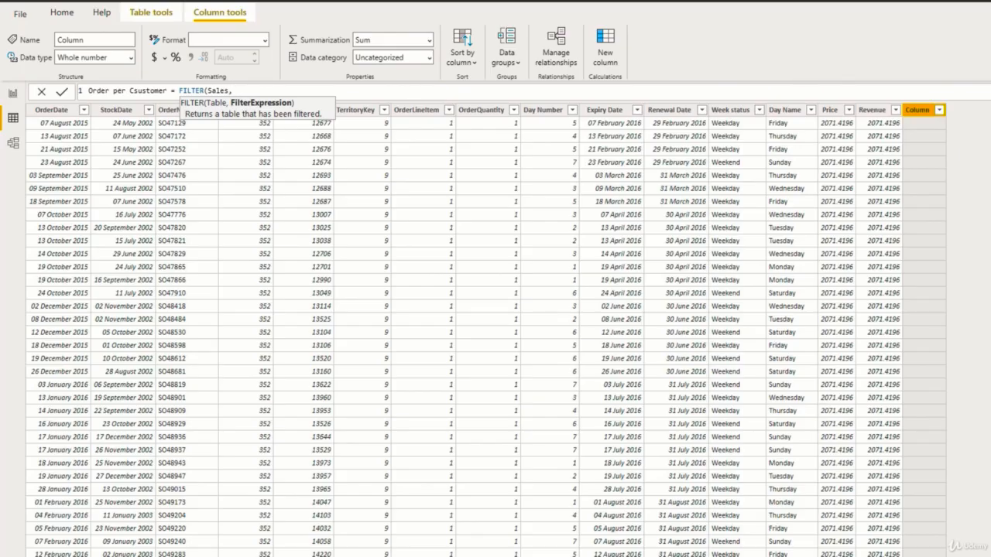
Begin the filter expression with EARLIER(Sales[CustomerKey]).
text(ea)
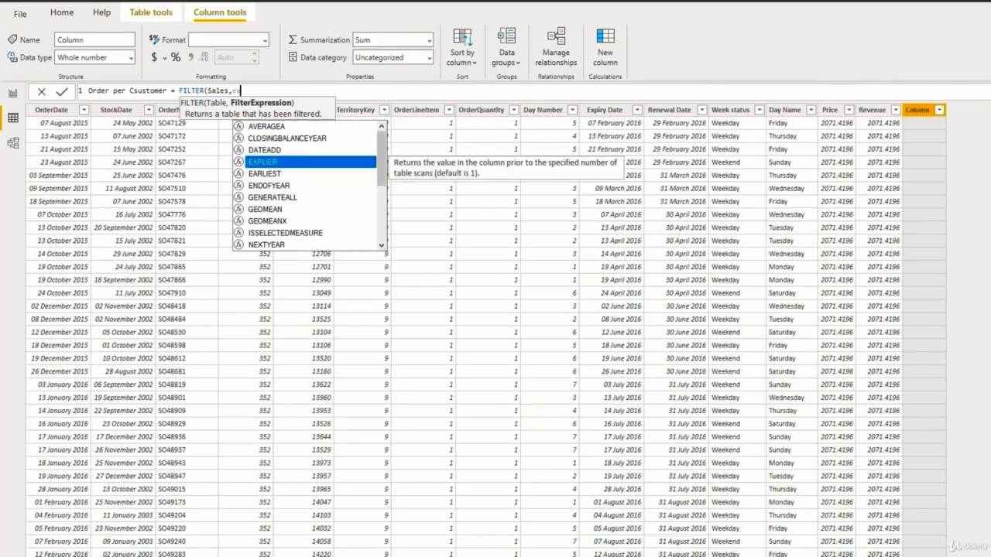
key(Tab)
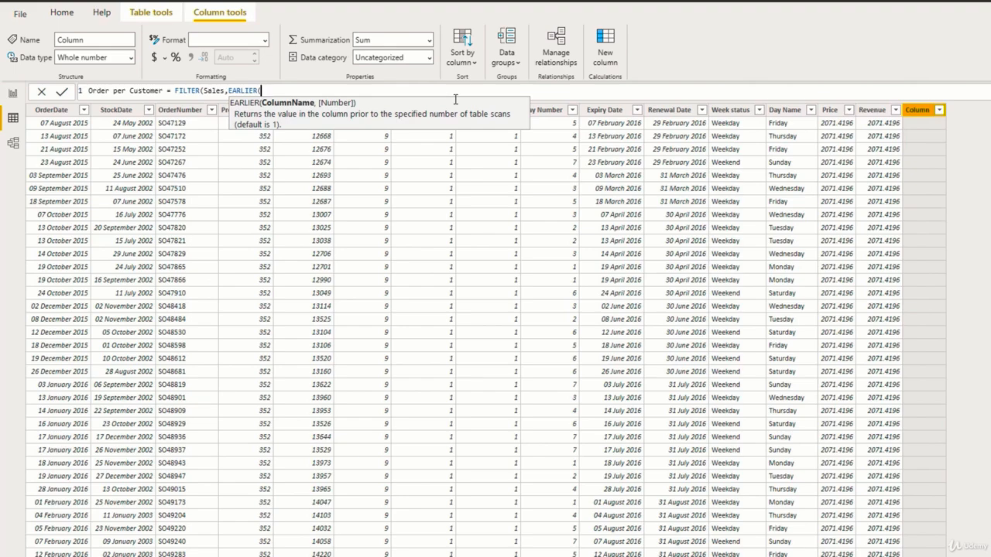
text(sal)
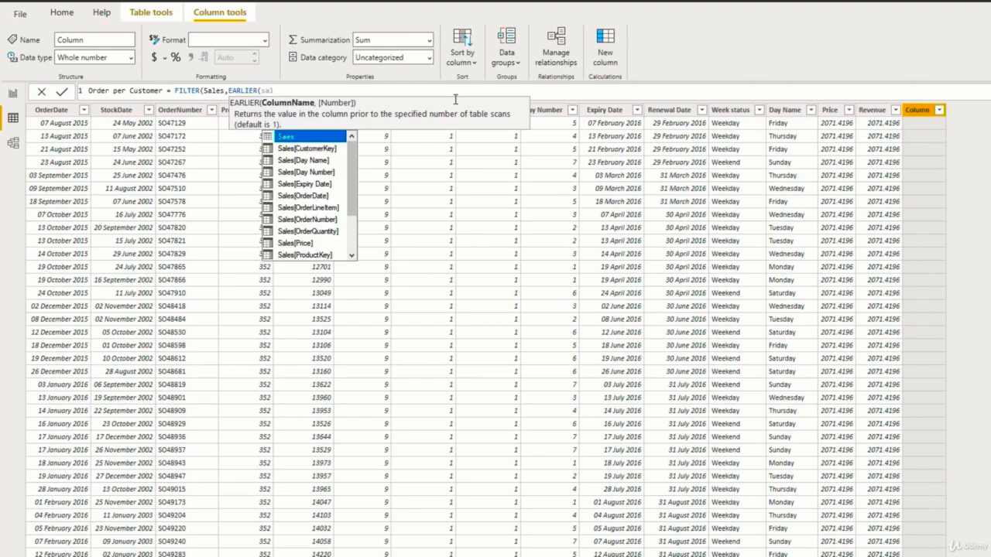
key(Down)
key(Tab)
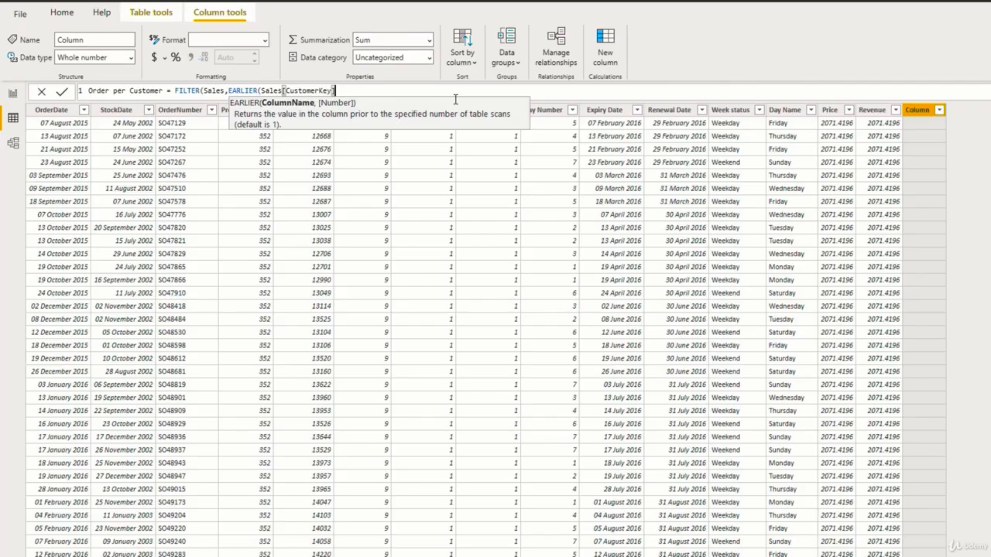
text())
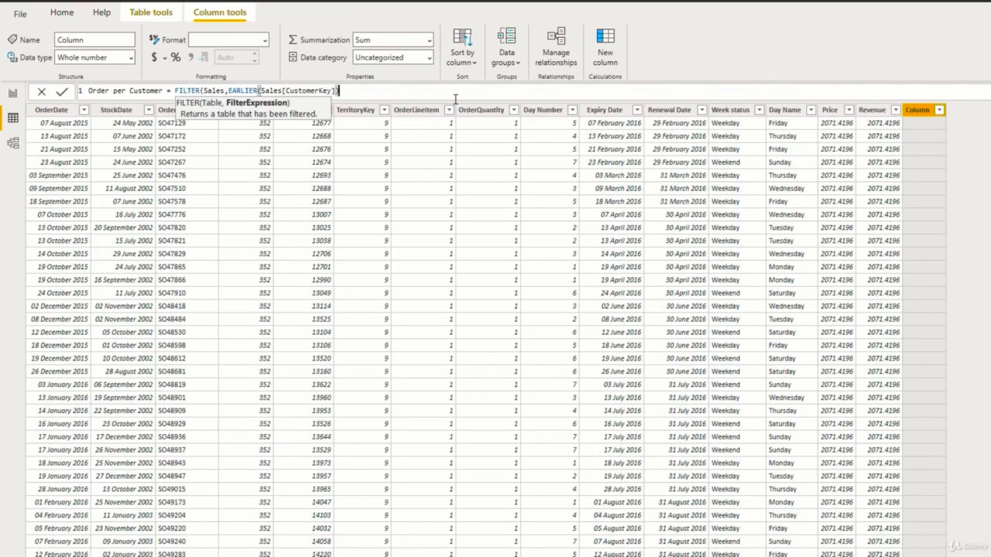
Complete the filter expression by equating the EARLIER result to Sales[CustomerKey], and close the FILTER function.
text(=)
key(BackSpace)
text(=sa)
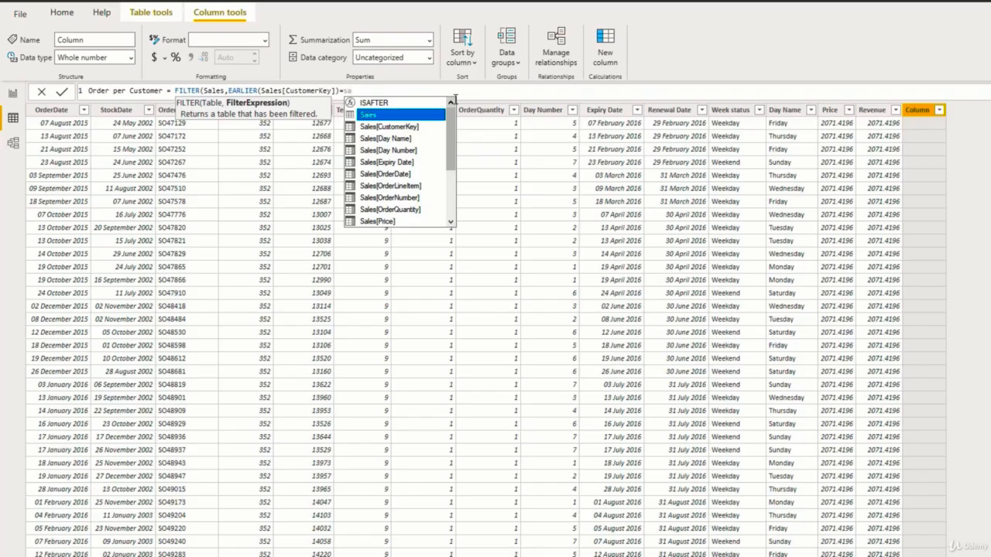
text(les)
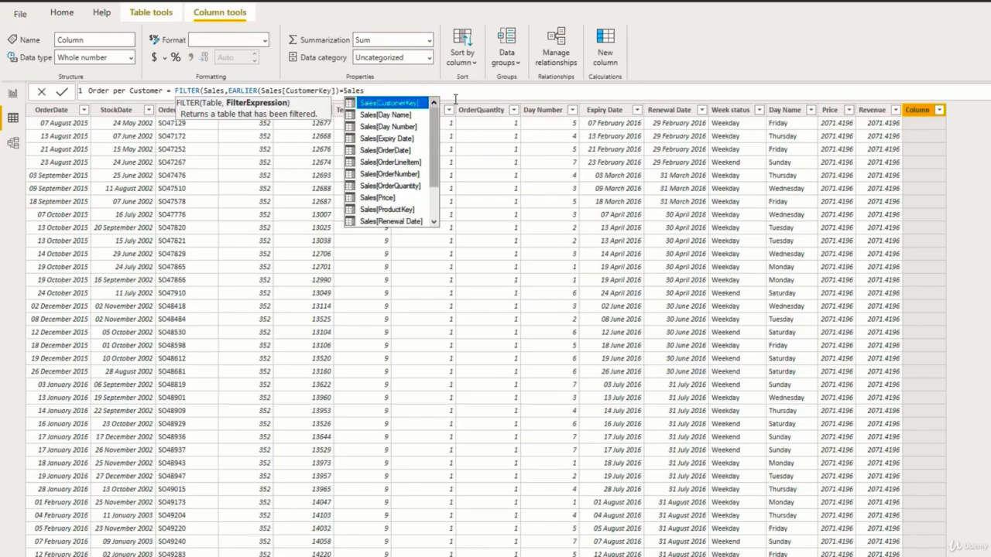
key(Tab)
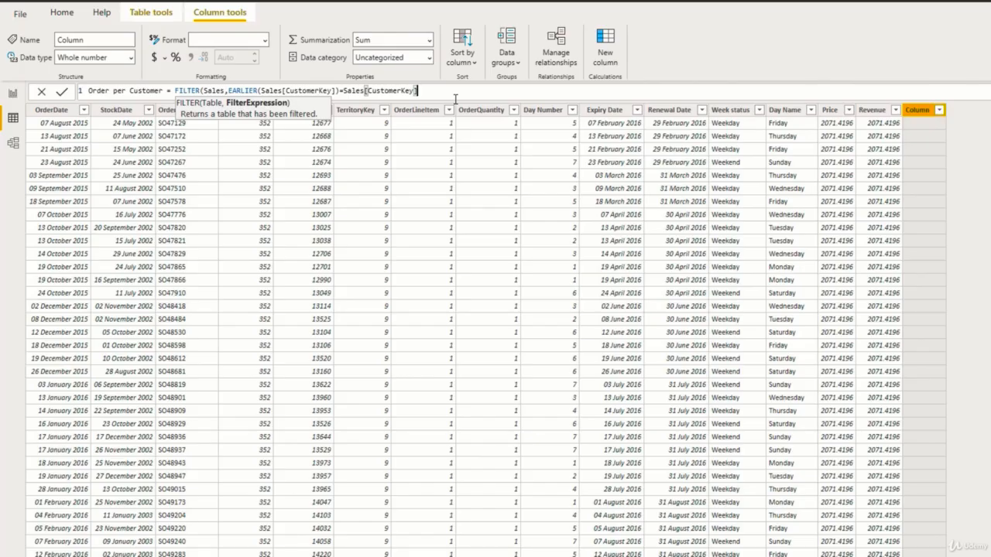
text())
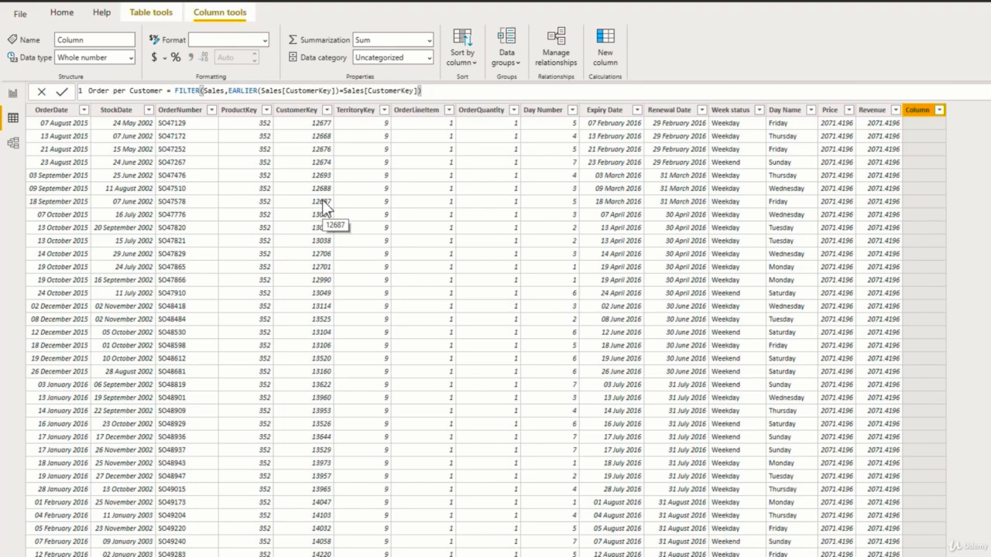
Wrap the FILTER expression in COUNTROWS, close the parenthesis and commit the Order per Customer formula.
click(175, 91)
key(Left)
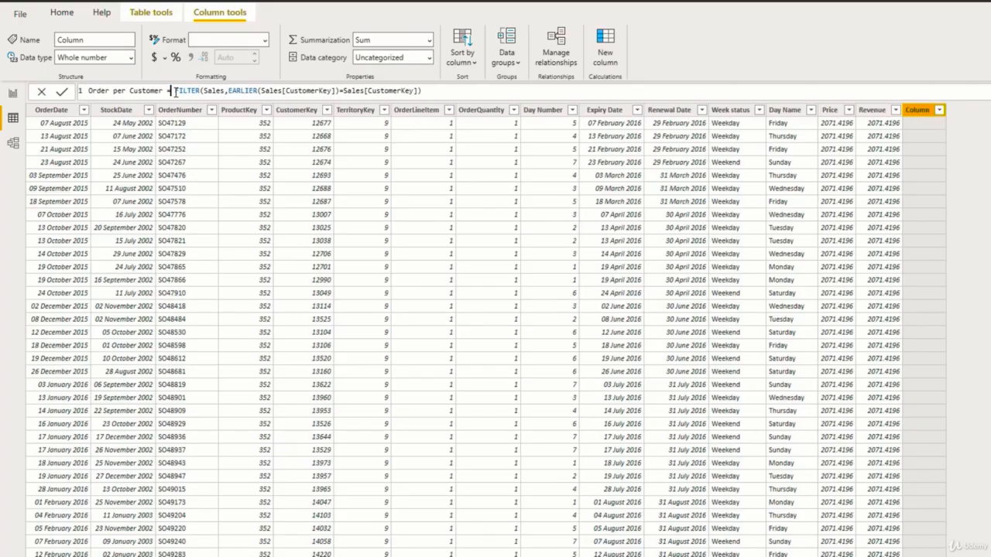
text(co)
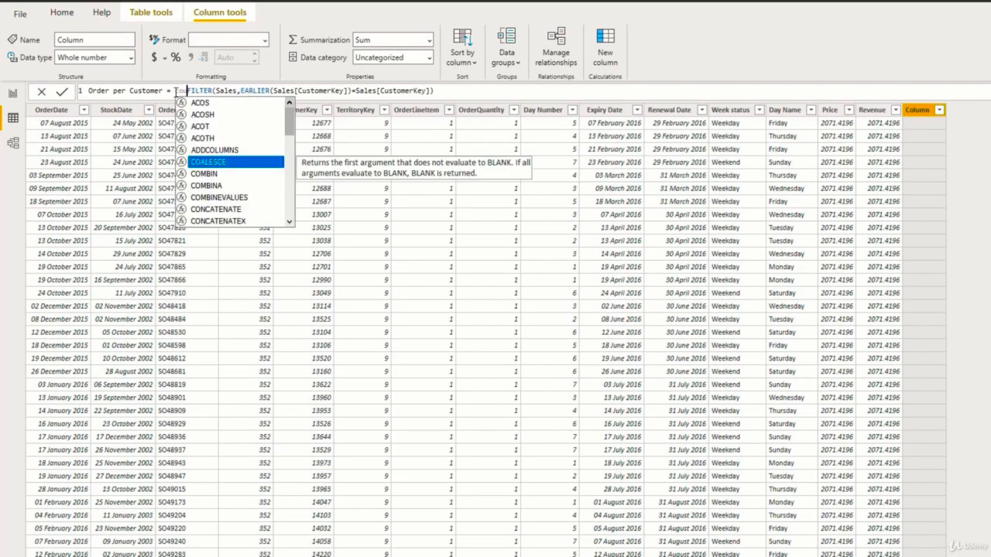
text(unt)
key(Down)
key(Down)
key(Down)
key(Down)
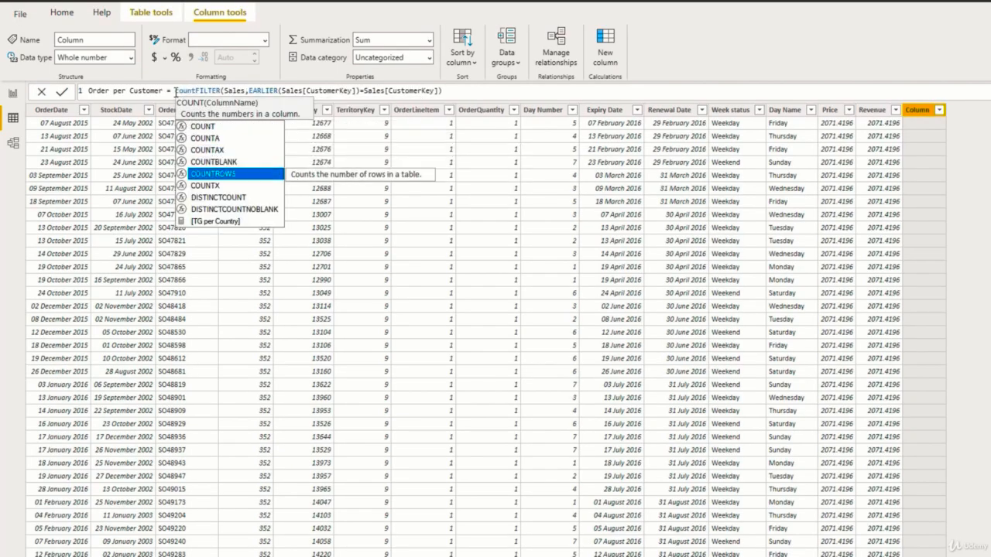
key(Tab)
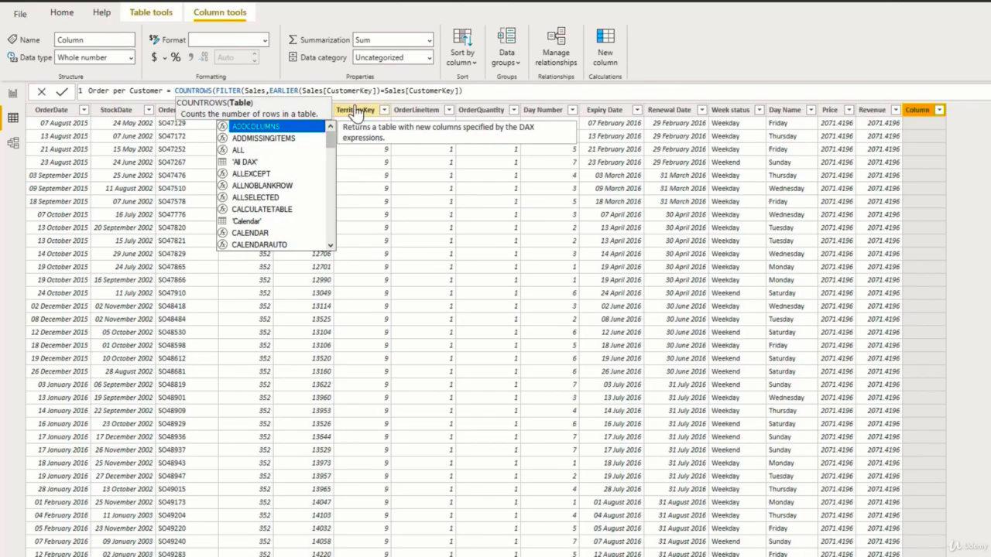
click(478, 91)
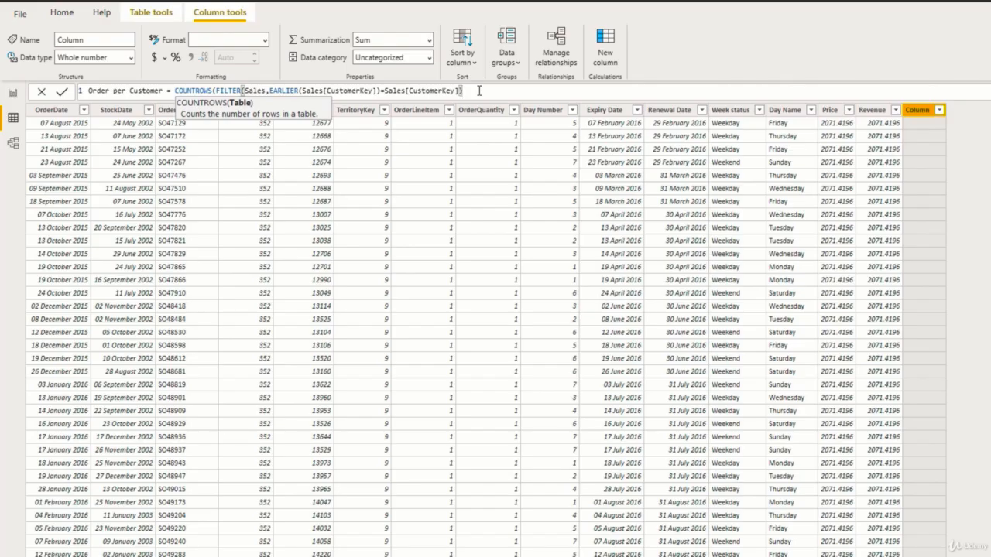
text())
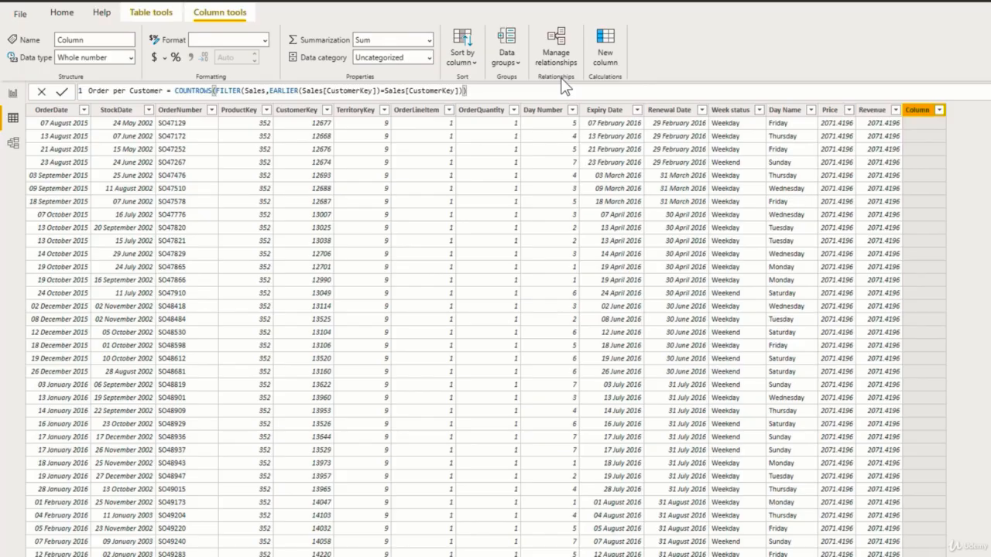
key(Return)
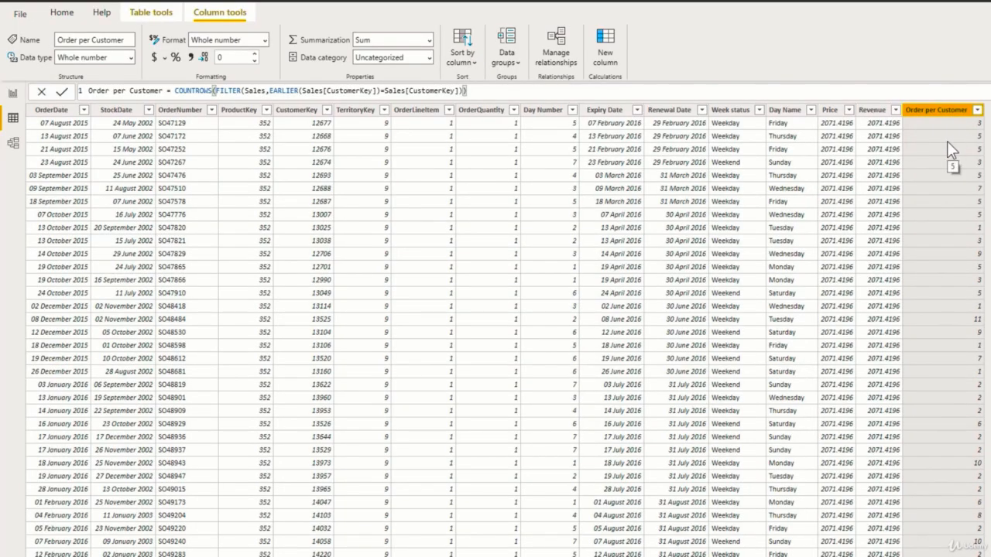
Filter the CustomerKey column to the customer key in the first row to check that customer's orders.
click(328, 114)
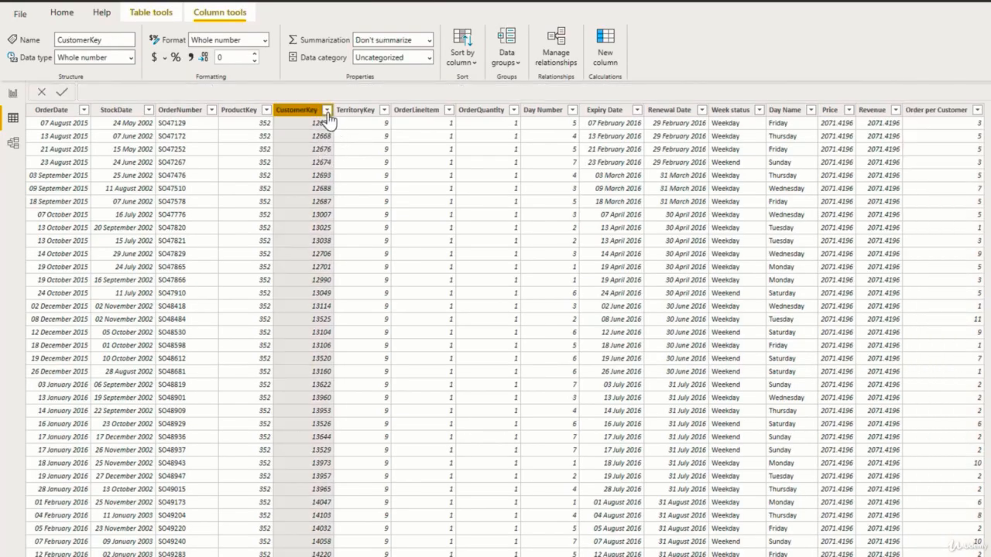
click(327, 110)
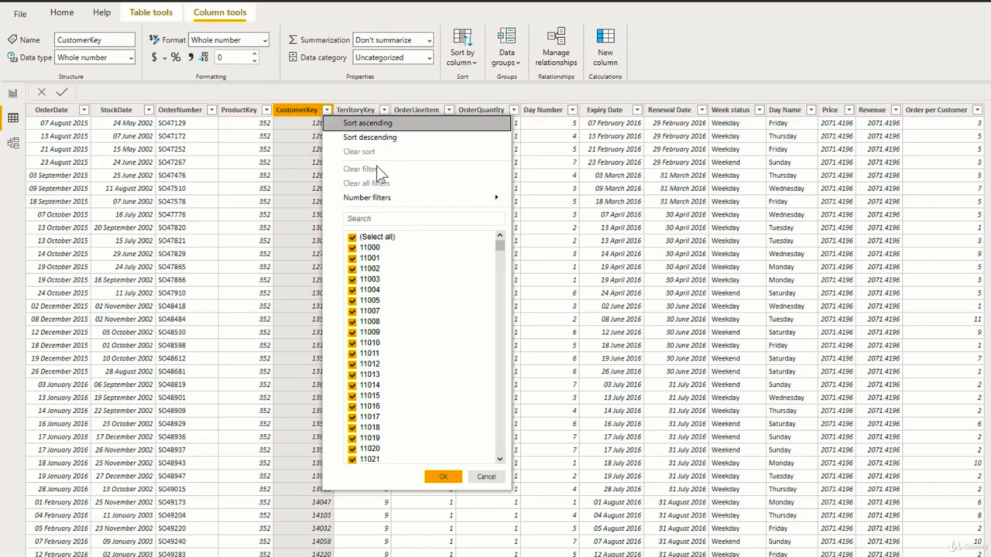
click(388, 221)
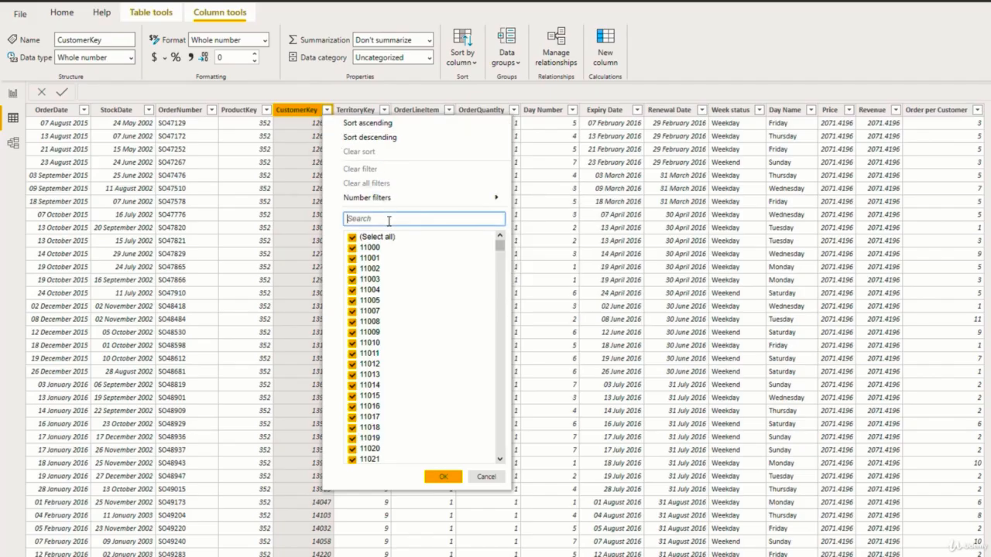
text(12677)
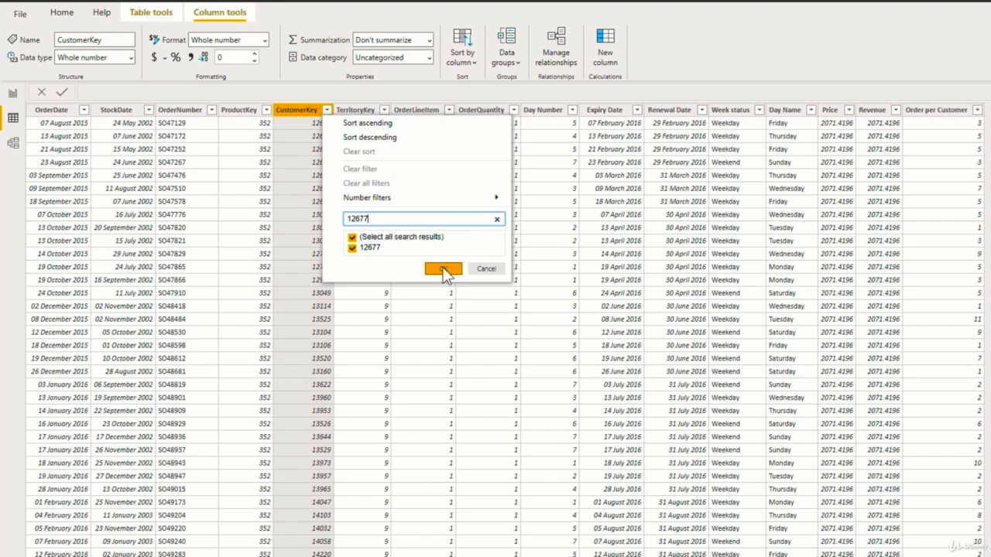
click(443, 269)
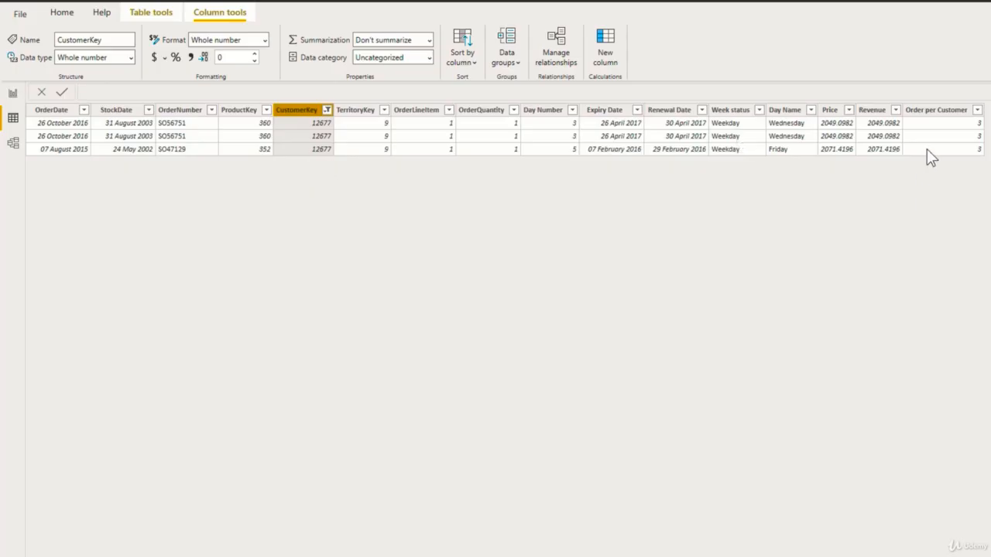
Clear all filters on the Sales table and select the Order per Customer column to review its formula.
click(328, 110)
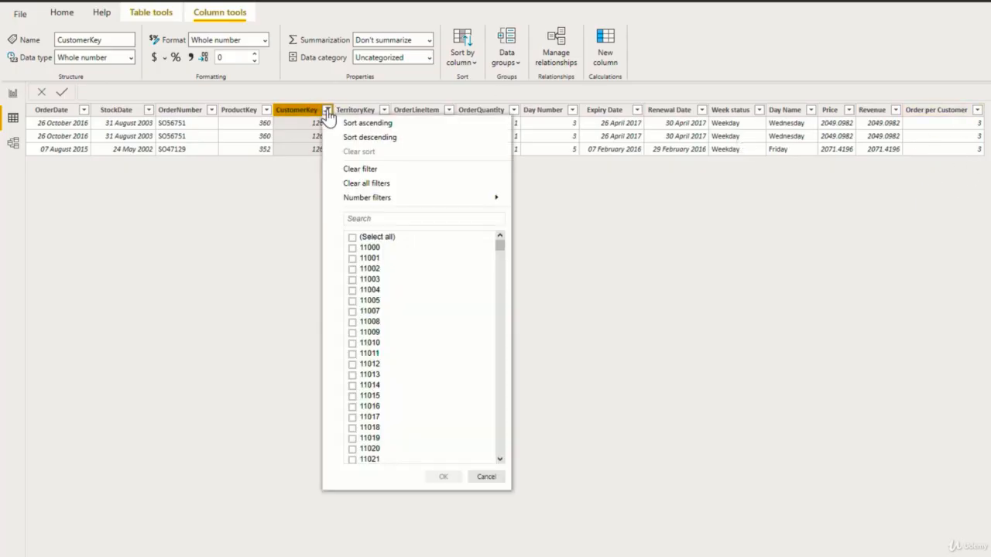
click(357, 180)
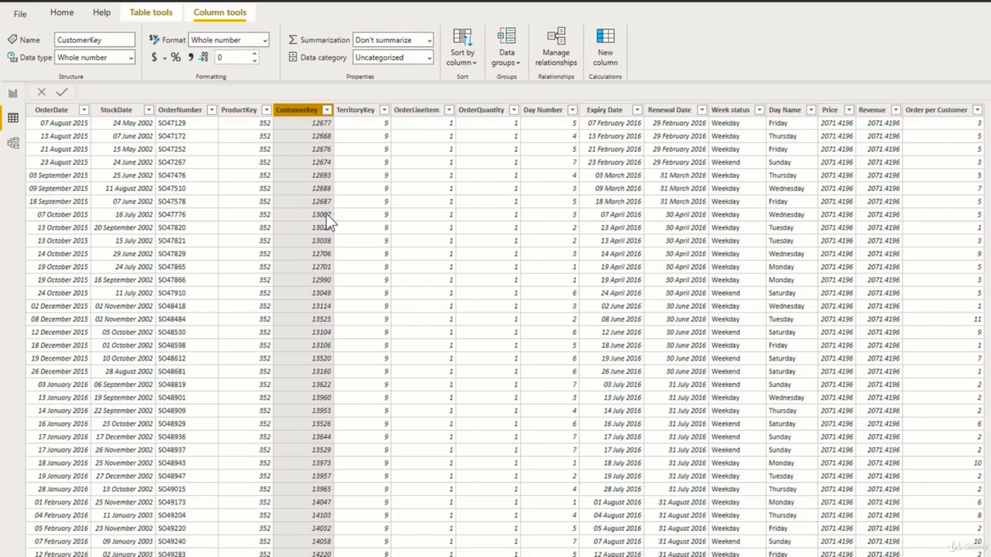
click(933, 110)
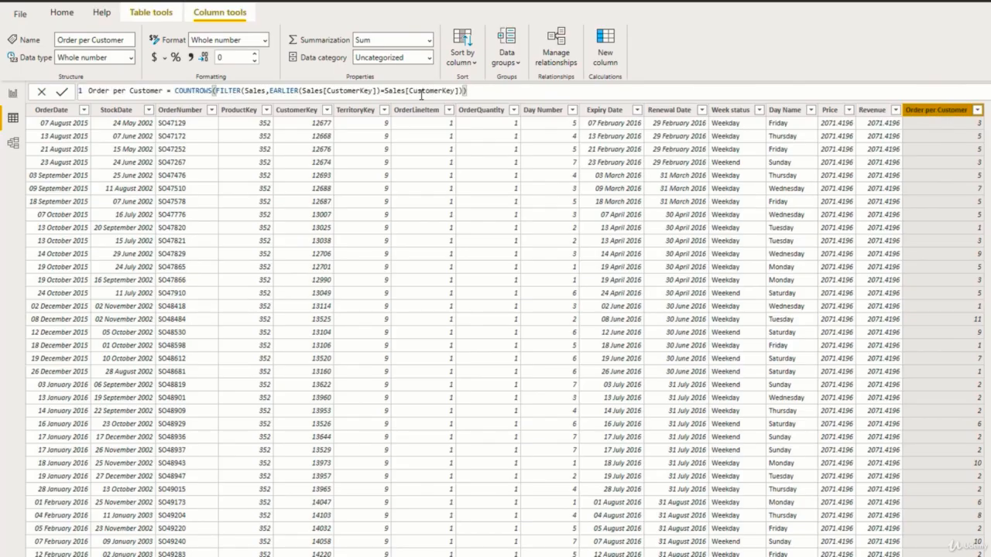